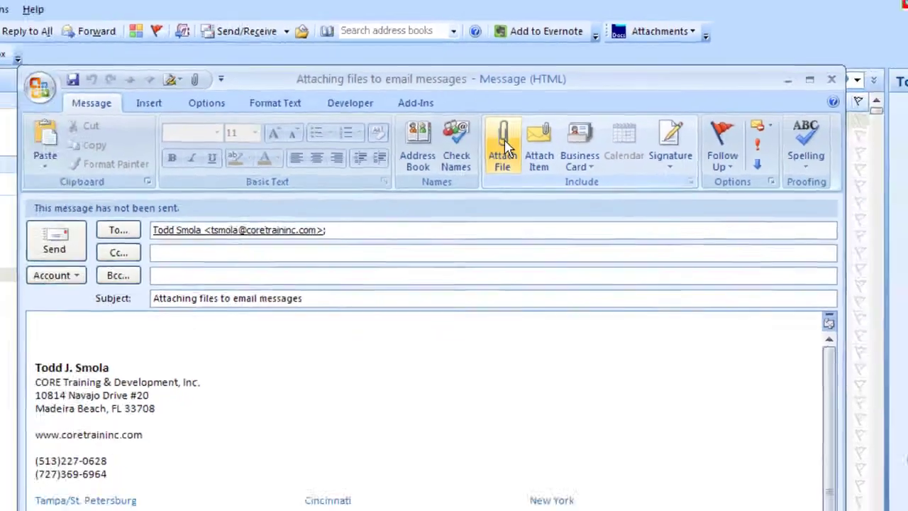
- Attach a full copy of the Alarm letter document from the Worldox file list to the e-mail message
{"action": "left_click", "coordinate": [506, 198]}
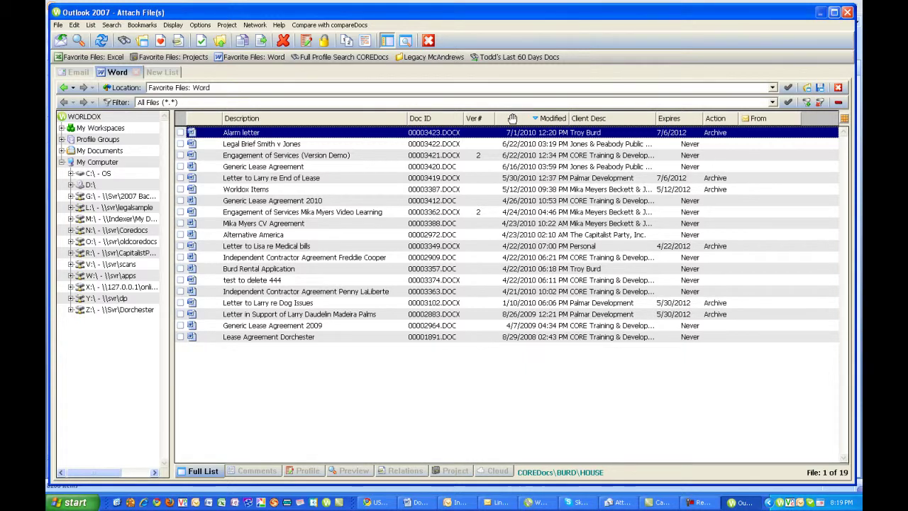
{"action": "left_click", "coordinate": [256, 134]}
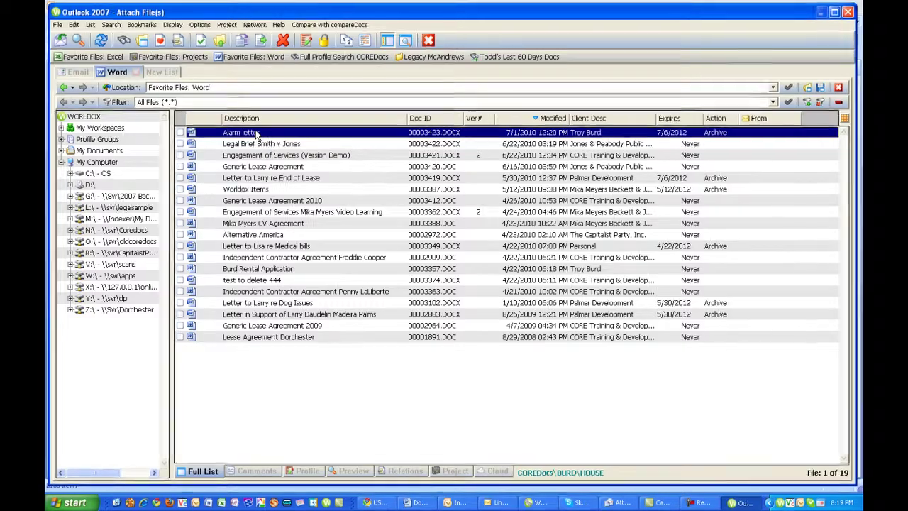
{"action": "double_click", "coordinate": [257, 134]}
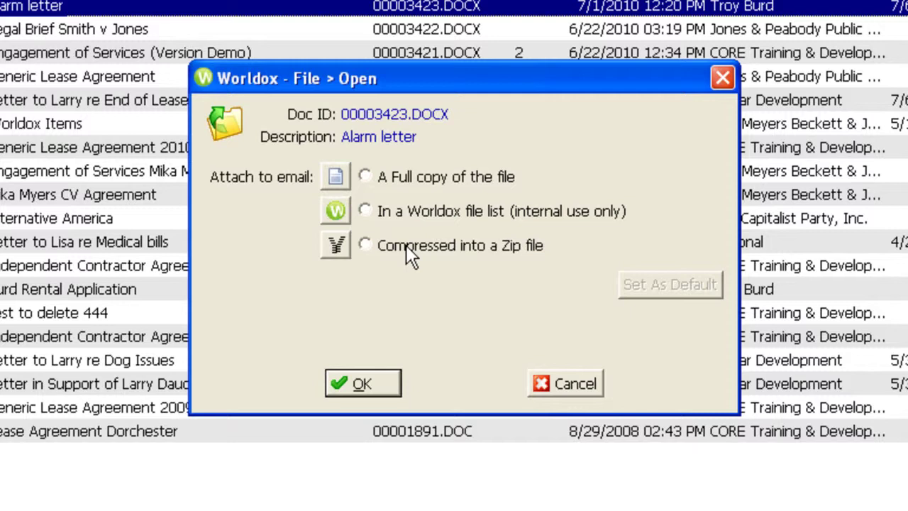
{"action": "left_click", "coordinate": [381, 178]}
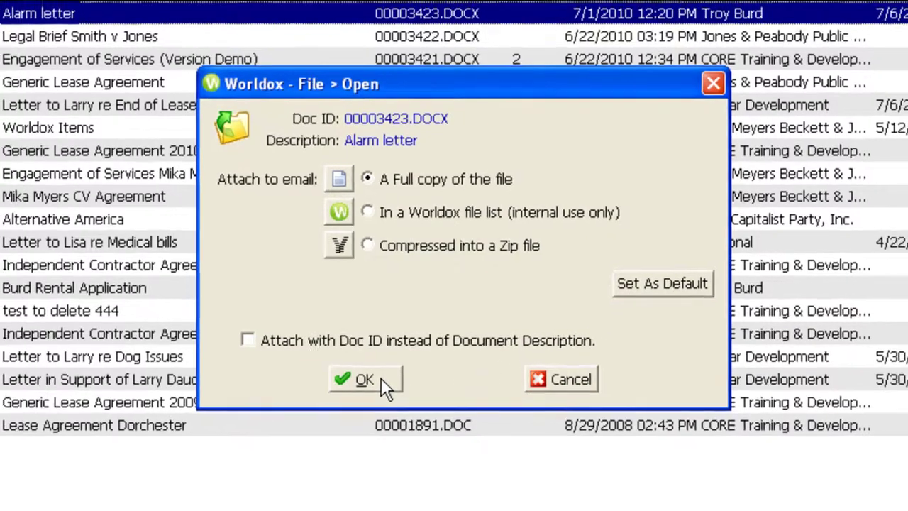
{"action": "left_click", "coordinate": [381, 378]}
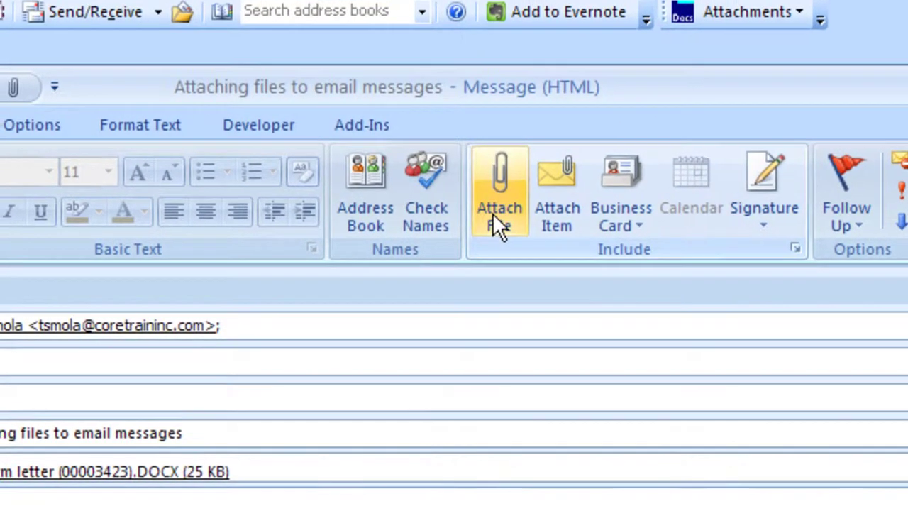
- Attach the Alarm letter to the message again as an internal Worldox file list named Alarm Letter
{"action": "left_click", "coordinate": [496, 224]}
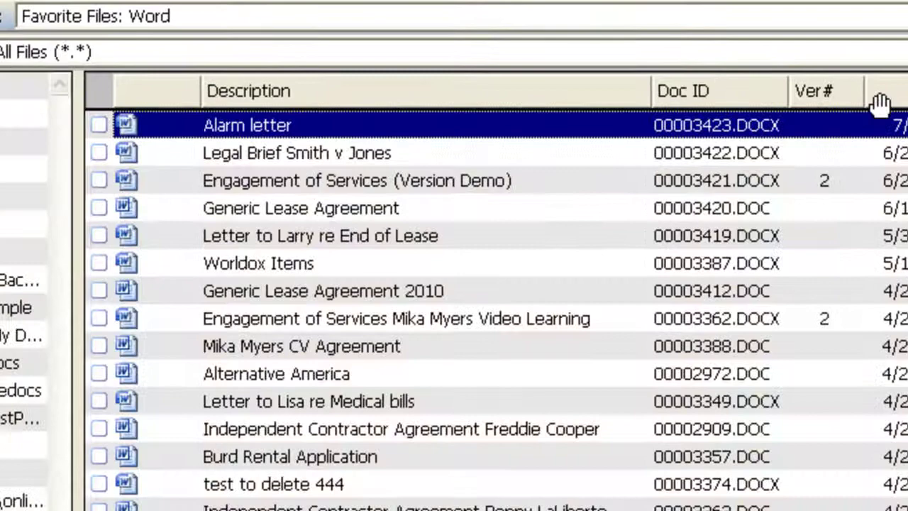
{"action": "key", "text": "Return"}
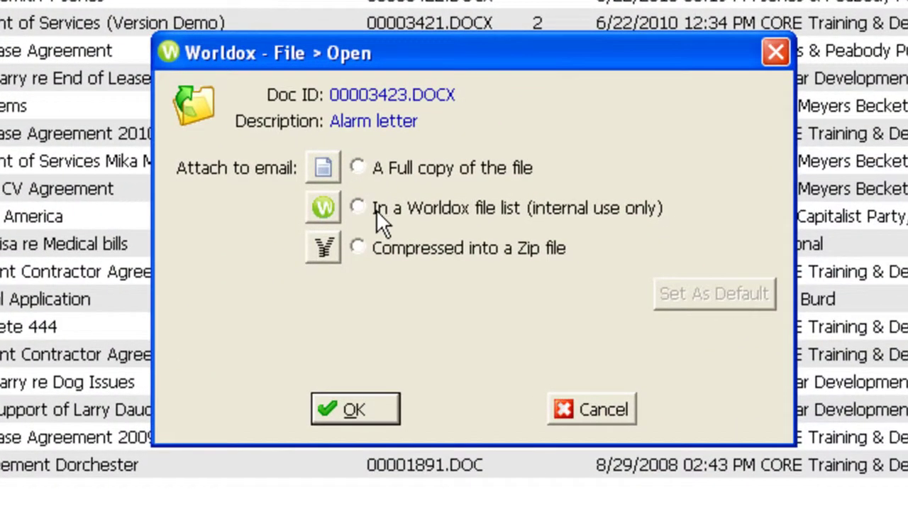
{"action": "left_click", "coordinate": [376, 209]}
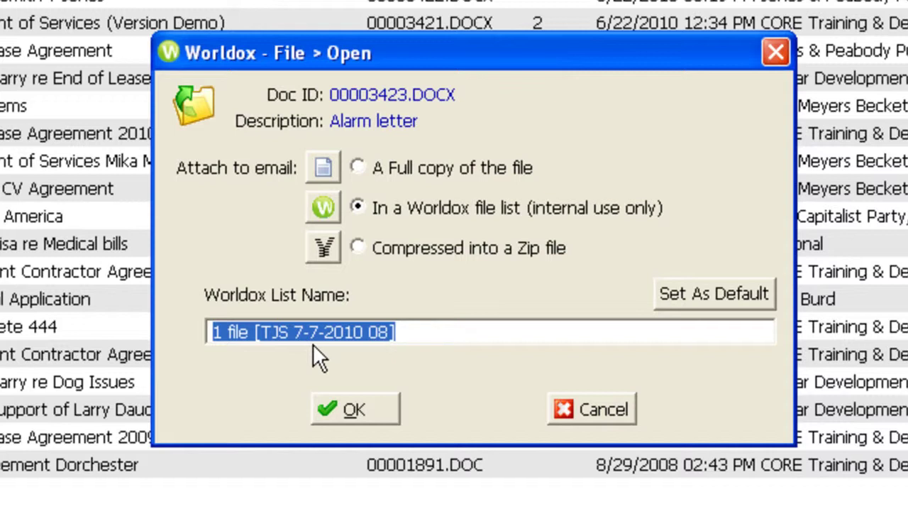
{"action": "type", "text": "Alarm Lett"}
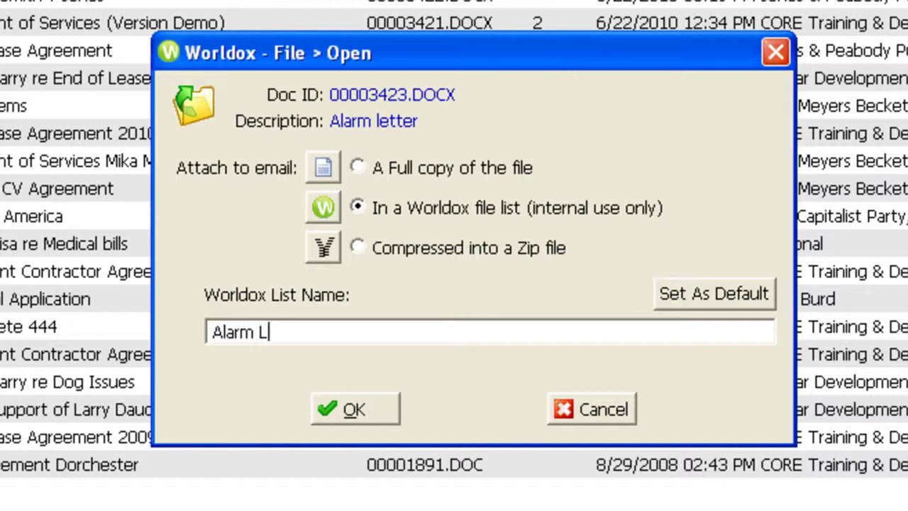
{"action": "type", "text": "er"}
{"action": "left_click", "coordinate": [345, 411]}
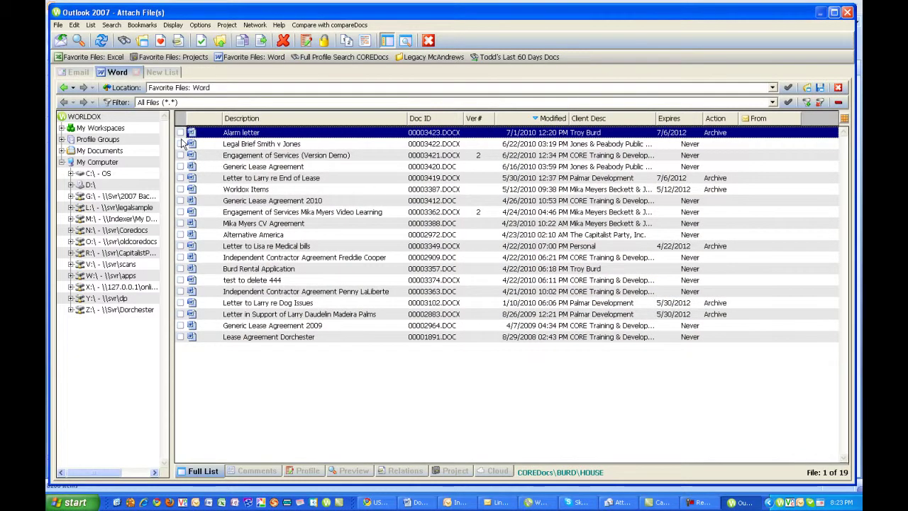
- Mark the Alarm letter, Engagement of Services (Version Demo), End of Lease letter and Worldox Items files for attaching
{"action": "left_click", "coordinate": [181, 132]}
{"action": "left_click", "coordinate": [180, 154]}
{"action": "left_click", "coordinate": [180, 177]}
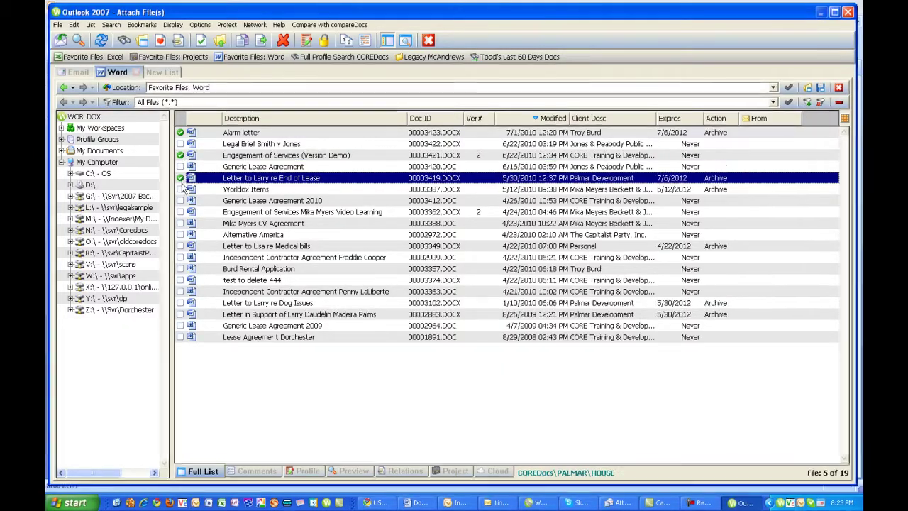
{"action": "left_click", "coordinate": [181, 188]}
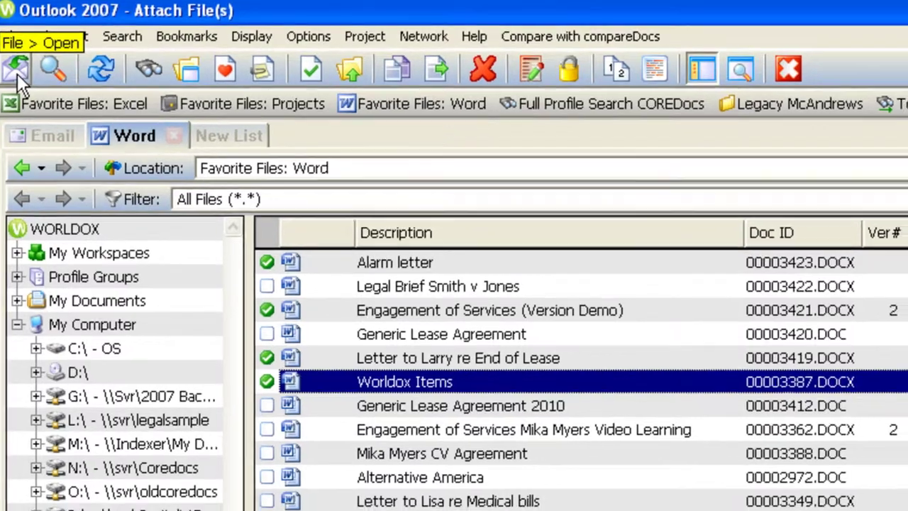
- Attach full copies of the four checked files to the message and send it
{"action": "left_click", "coordinate": [27, 81]}
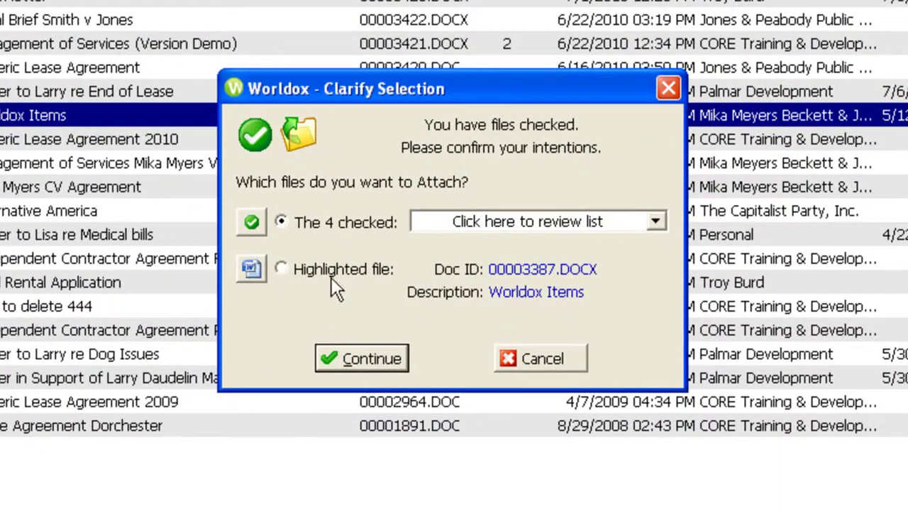
{"action": "left_click", "coordinate": [386, 366]}
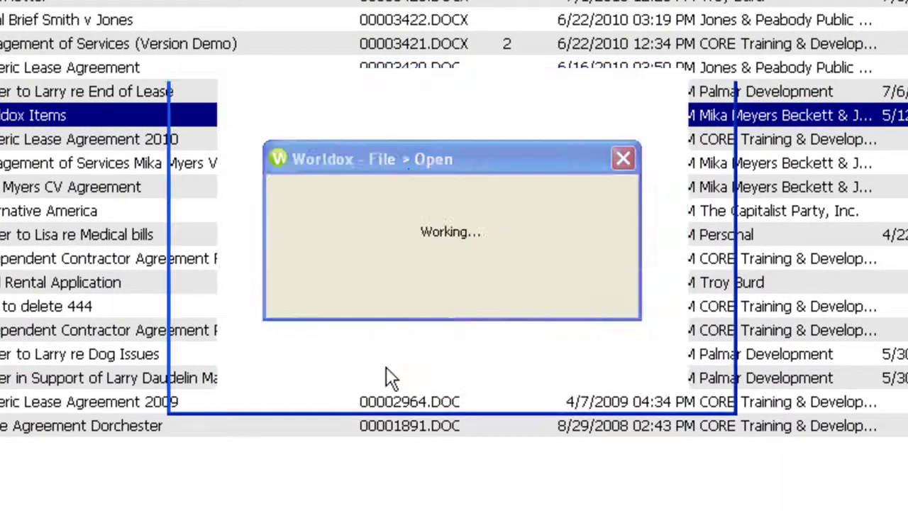
{"action": "left_click", "coordinate": [374, 175]}
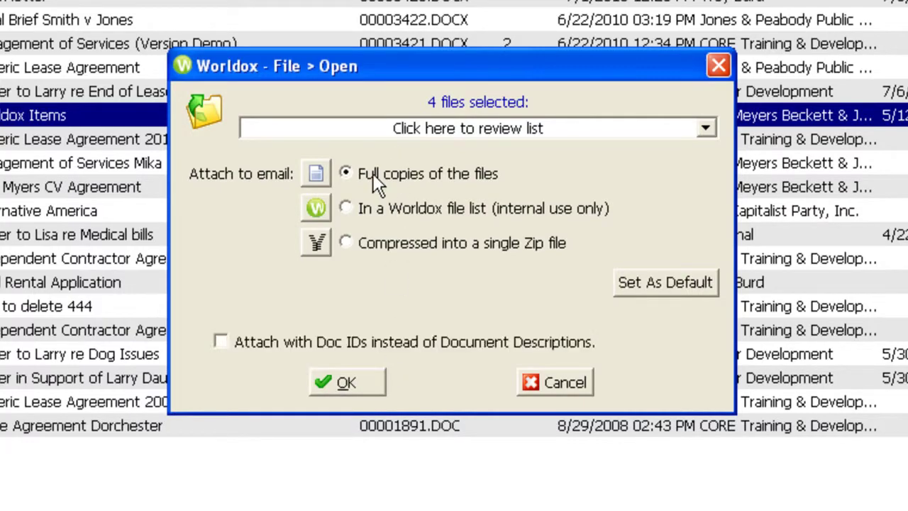
{"action": "left_click", "coordinate": [385, 383]}
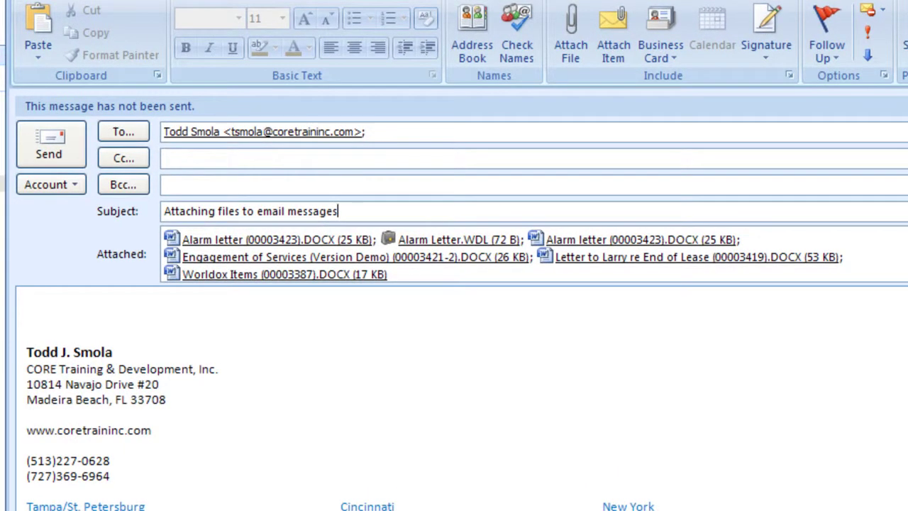
{"action": "left_click", "coordinate": [64, 157]}
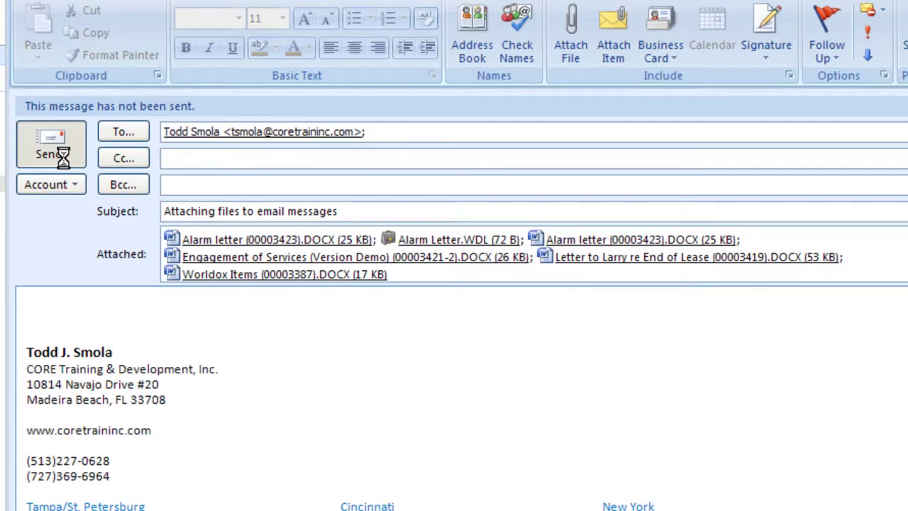
{"action": "left_click", "coordinate": [500, 313]}
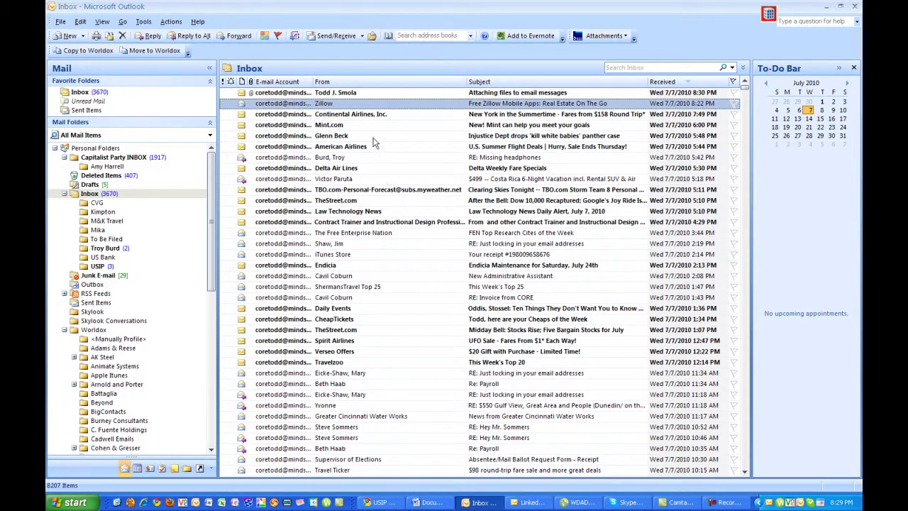
- Open the received "Attaching files to email messages" e-mail and open its Alarm Letter.WDL attachment
{"action": "double_click", "coordinate": [361, 93]}
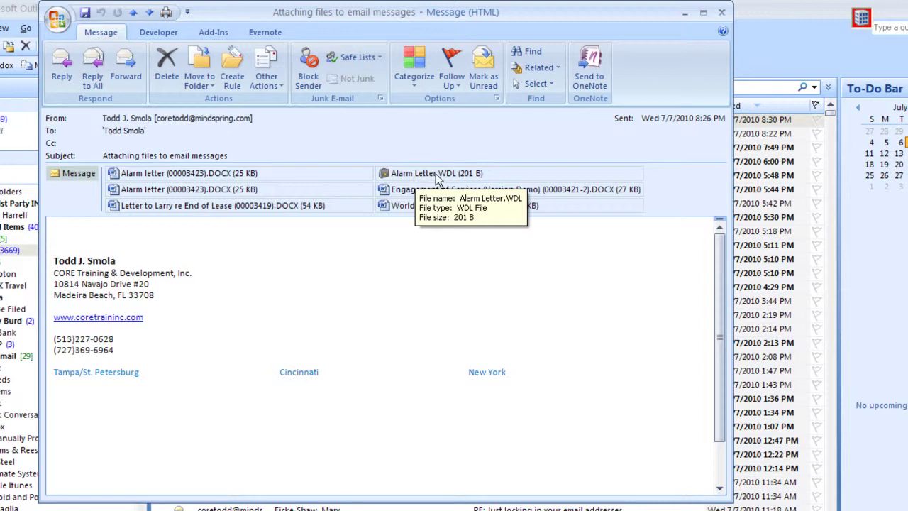
{"action": "double_click", "coordinate": [437, 178]}
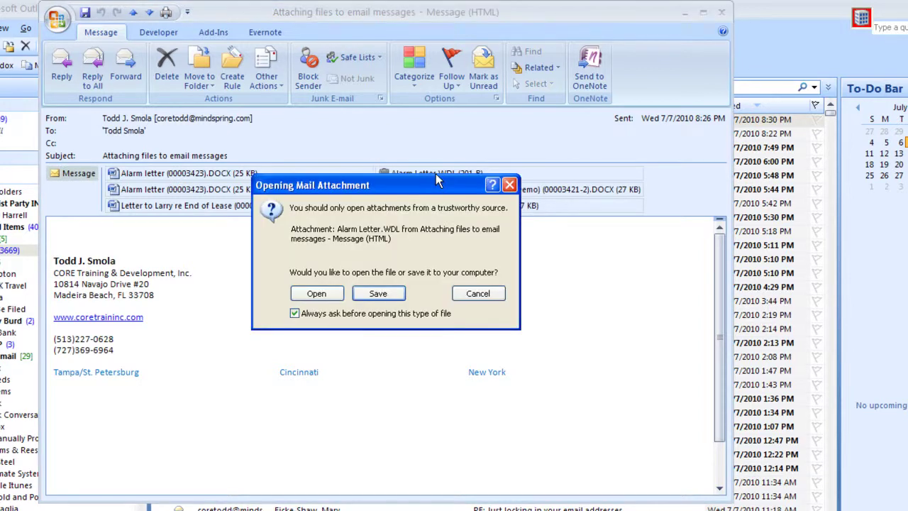
{"action": "left_click", "coordinate": [317, 293]}
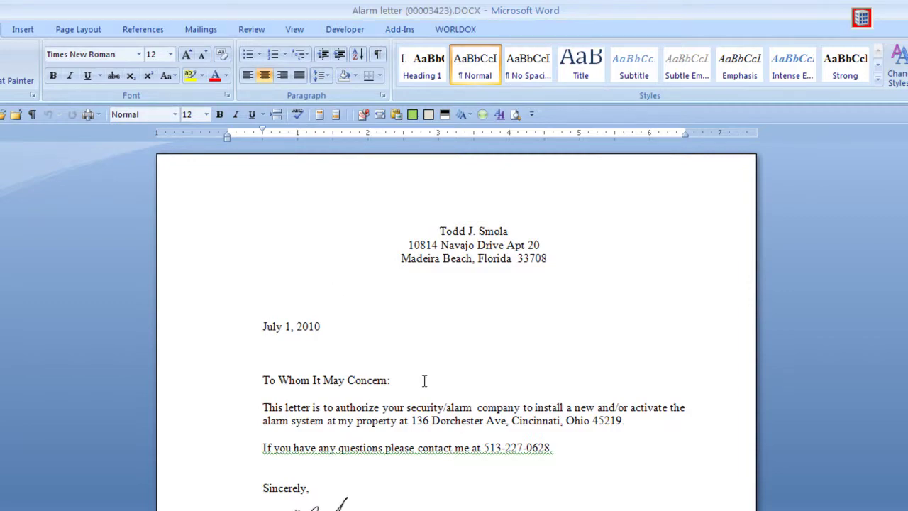
- Switch back to Outlook and create a new message addressed to the recipient's suggested e-mail, with the subject Test
{"action": "key", "text": "alt+Tab"}
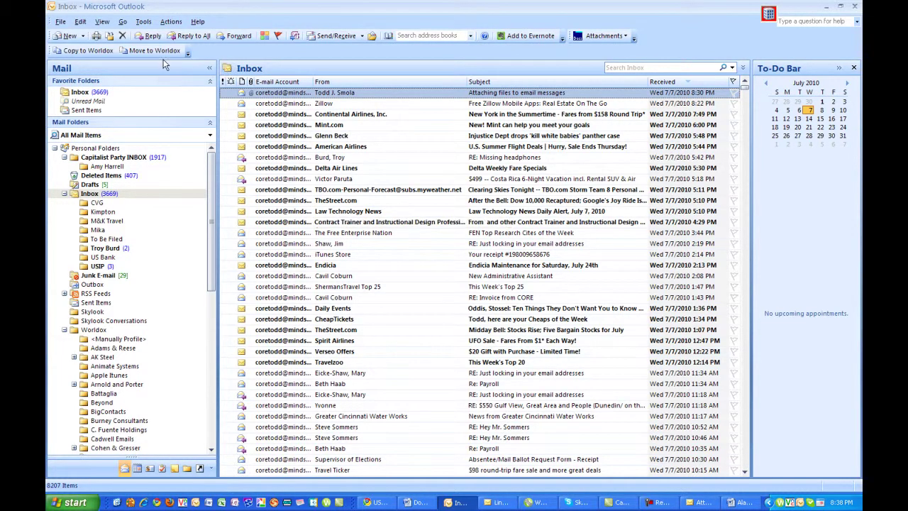
{"action": "left_click", "coordinate": [67, 35]}
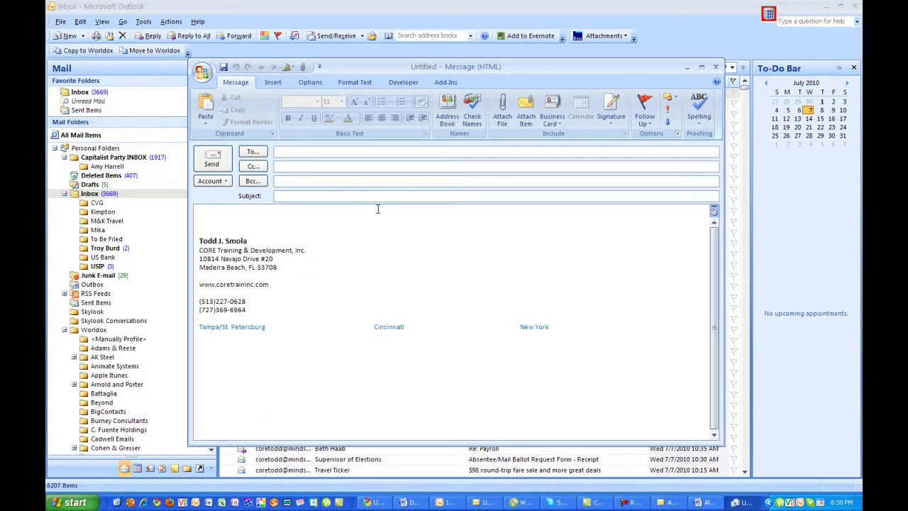
{"action": "type", "text": "tsmoa"}
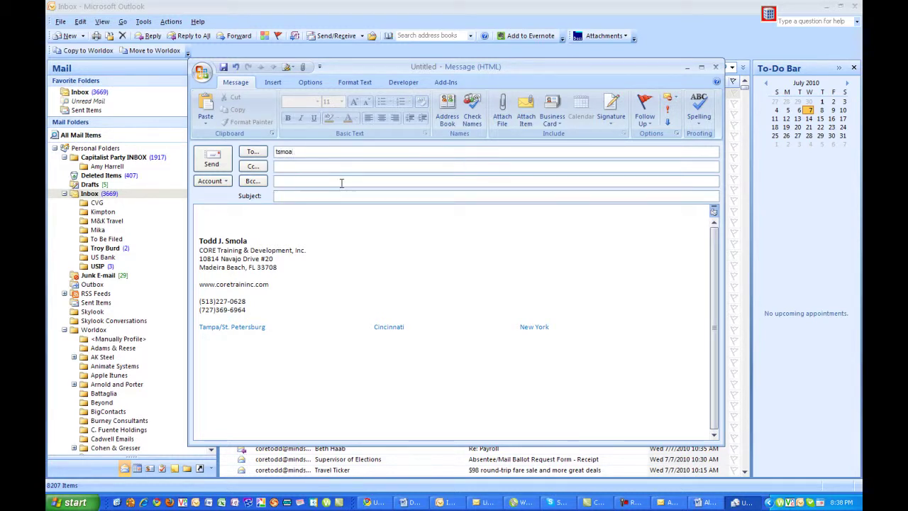
{"action": "key", "text": "BackSpace"}
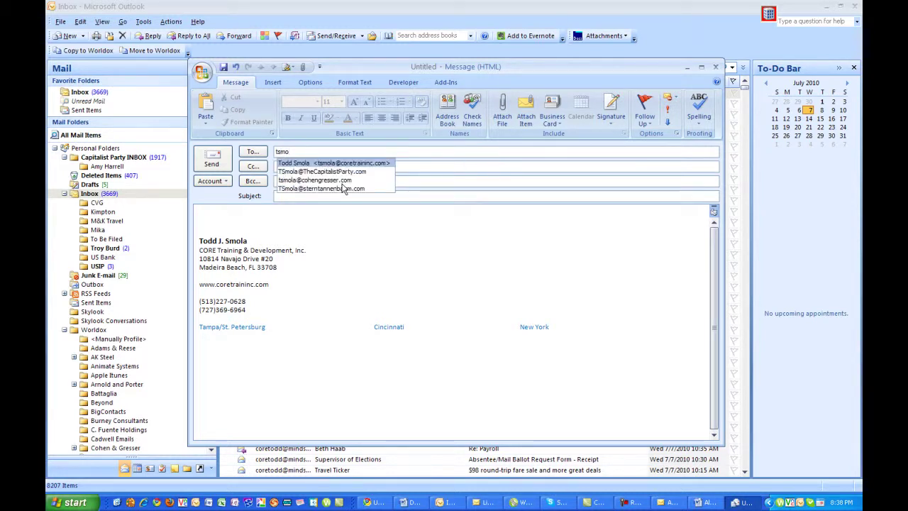
{"action": "key", "text": "Return"}
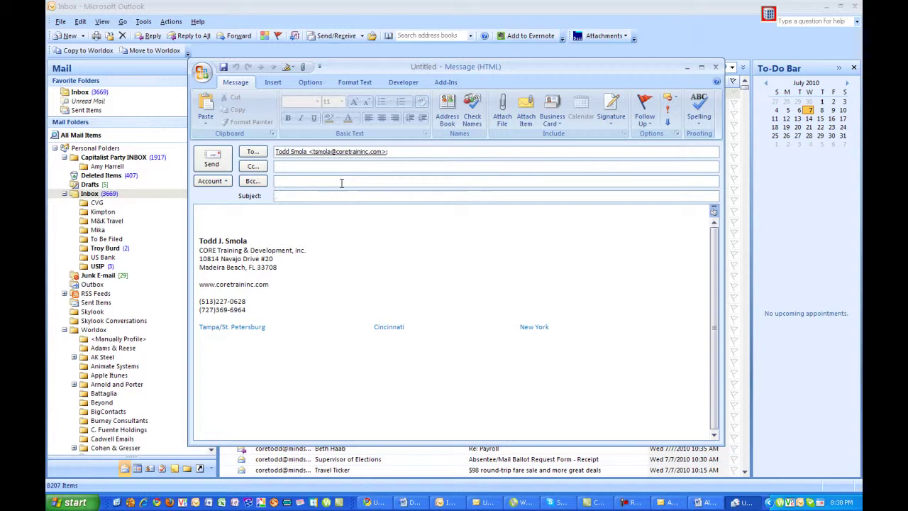
{"action": "left_click", "coordinate": [343, 196]}
{"action": "type", "text": "Test"}
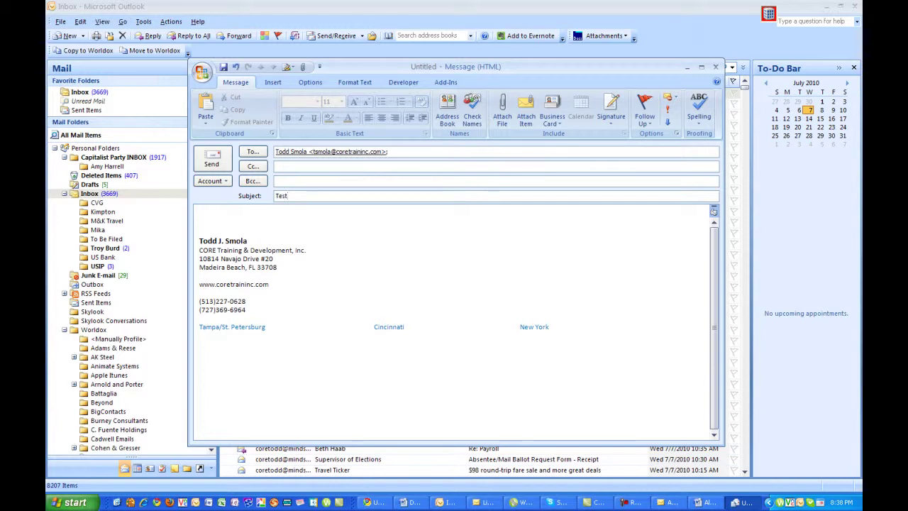
- Bring up the Worldox file list for attaching files and mark every file in it
{"action": "left_click", "coordinate": [502, 112]}
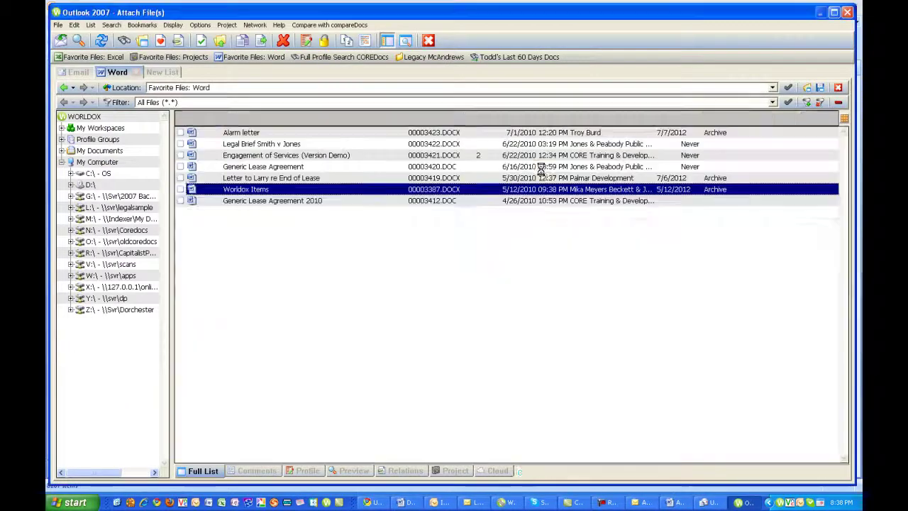
{"action": "right_click", "coordinate": [181, 146]}
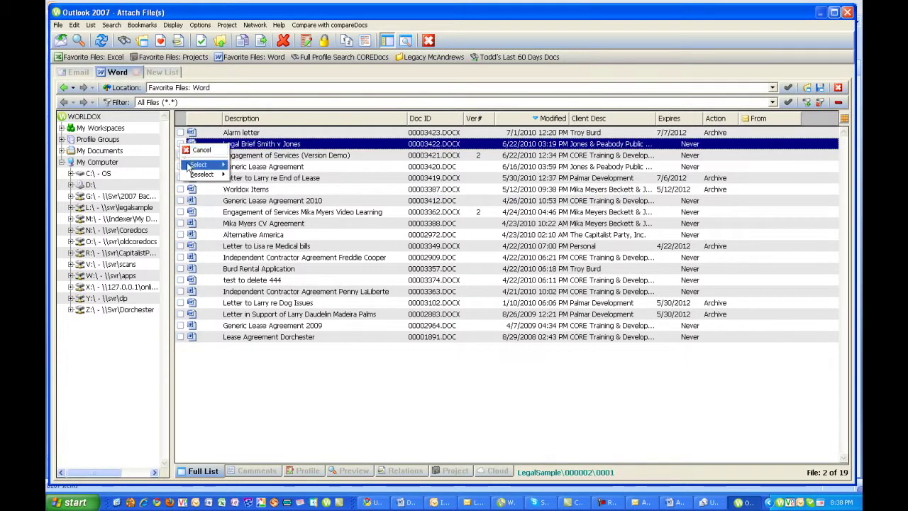
{"action": "mouse_move", "coordinate": [202, 165]}
{"action": "left_click", "coordinate": [242, 165]}
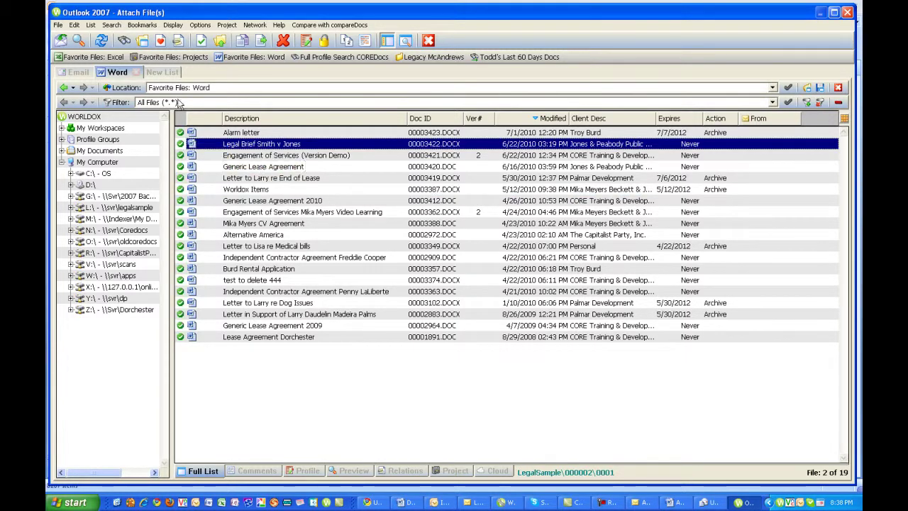
- Attach all checked files compressed into a single Zip file with the suggested name and no password, and send the message
{"action": "left_click", "coordinate": [61, 42]}
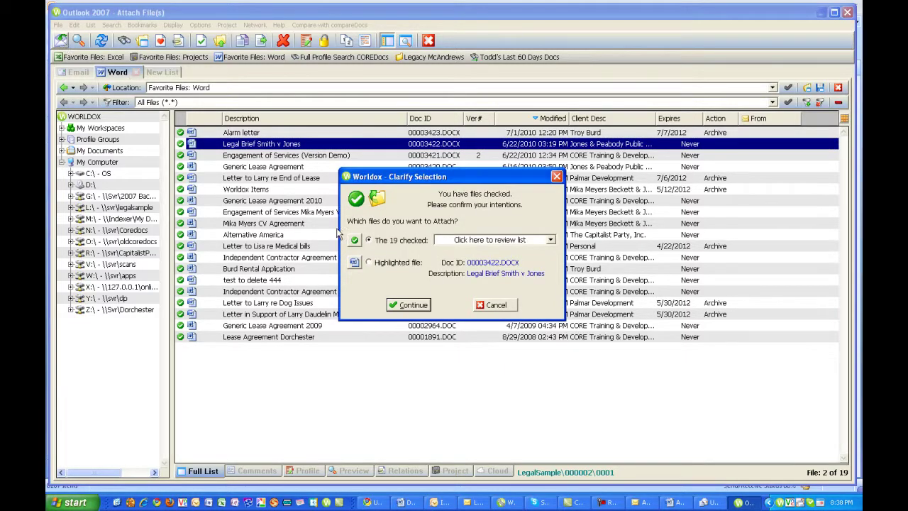
{"action": "left_click", "coordinate": [390, 307]}
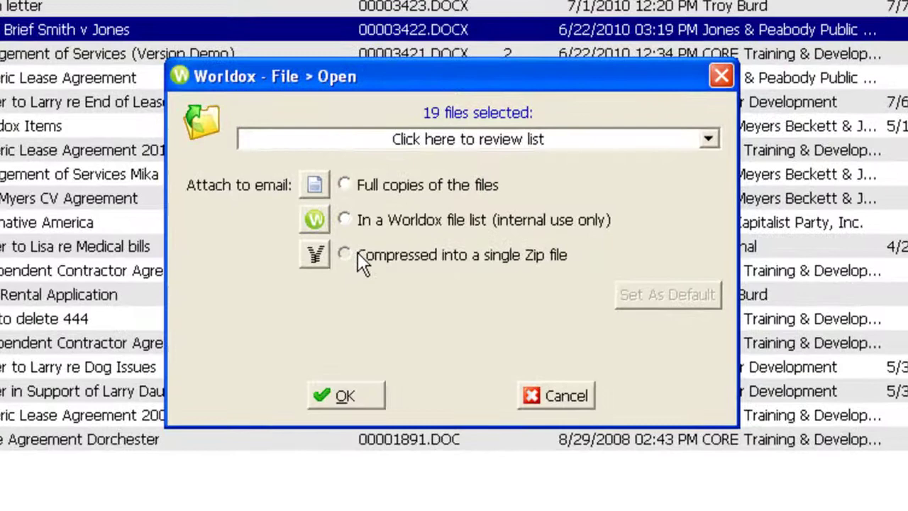
{"action": "left_click", "coordinate": [401, 250]}
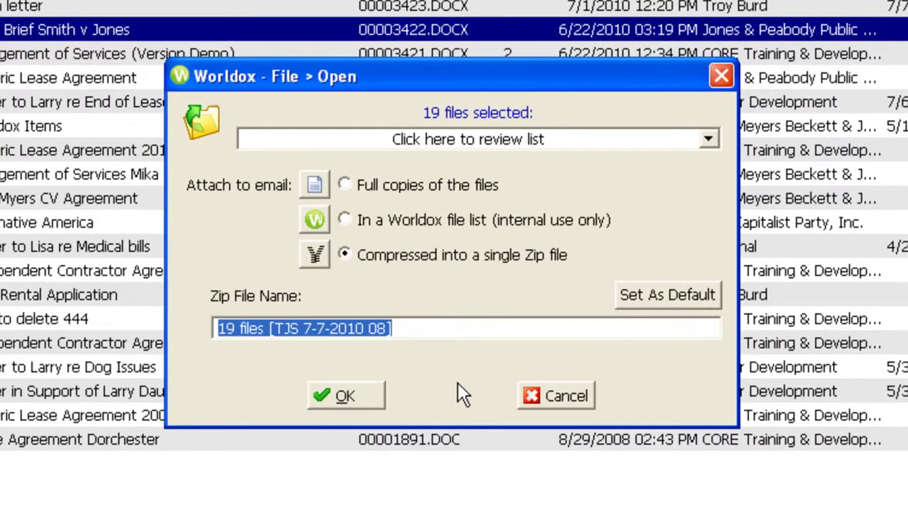
{"action": "left_click", "coordinate": [360, 396]}
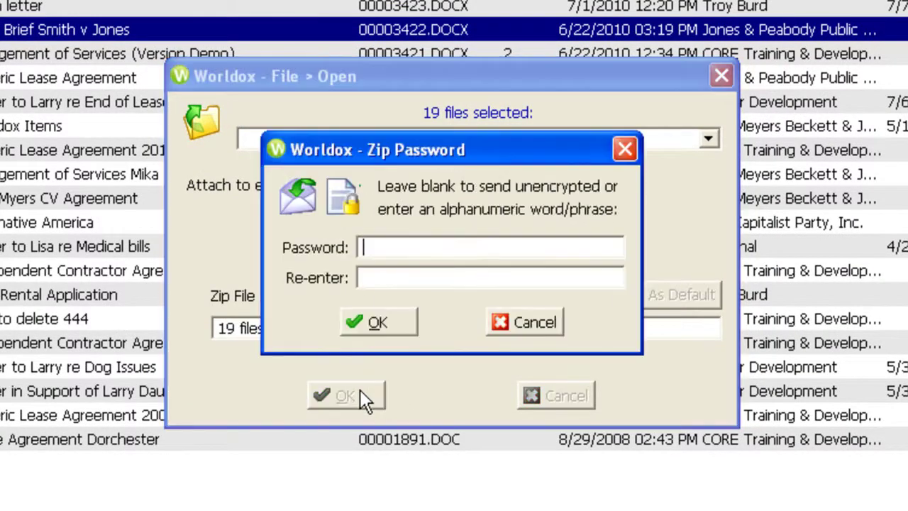
{"action": "left_click", "coordinate": [376, 324]}
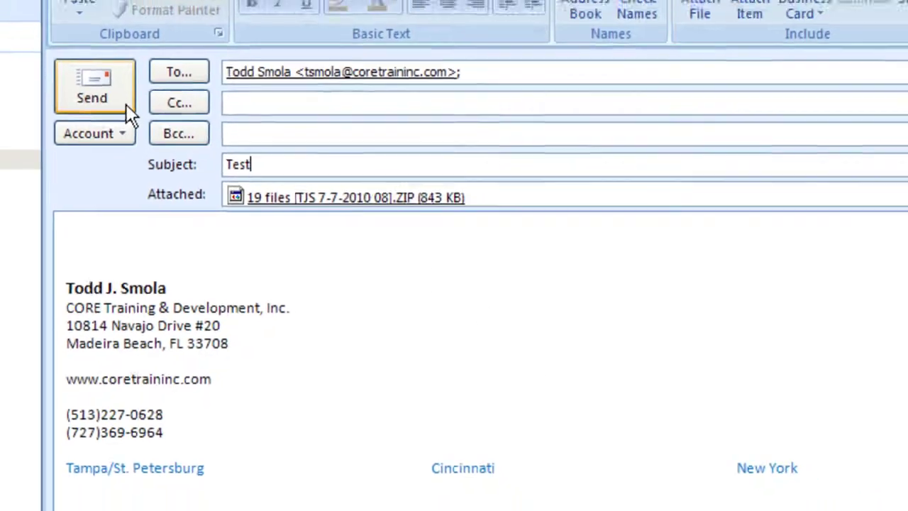
{"action": "left_click", "coordinate": [51, 63]}
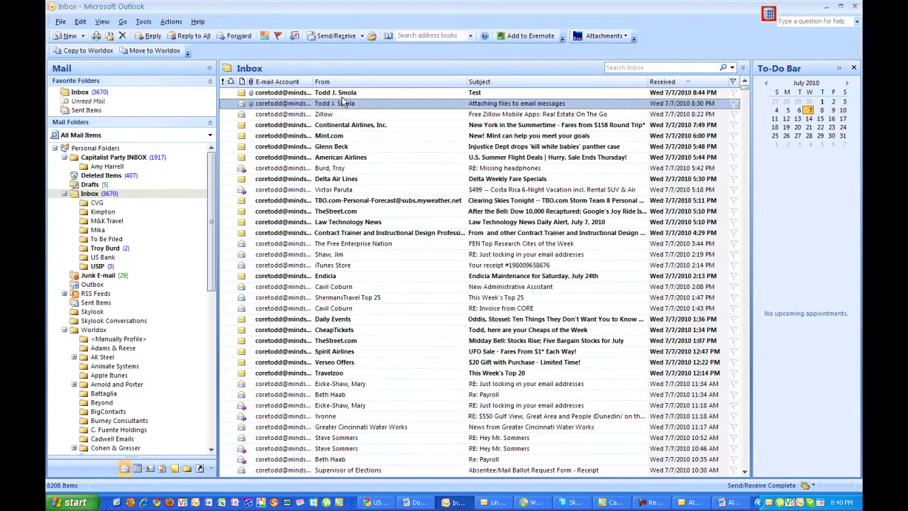
- Open the received Test message, view the contents of its Zip attachment, and close the archive window
{"action": "double_click", "coordinate": [343, 93]}
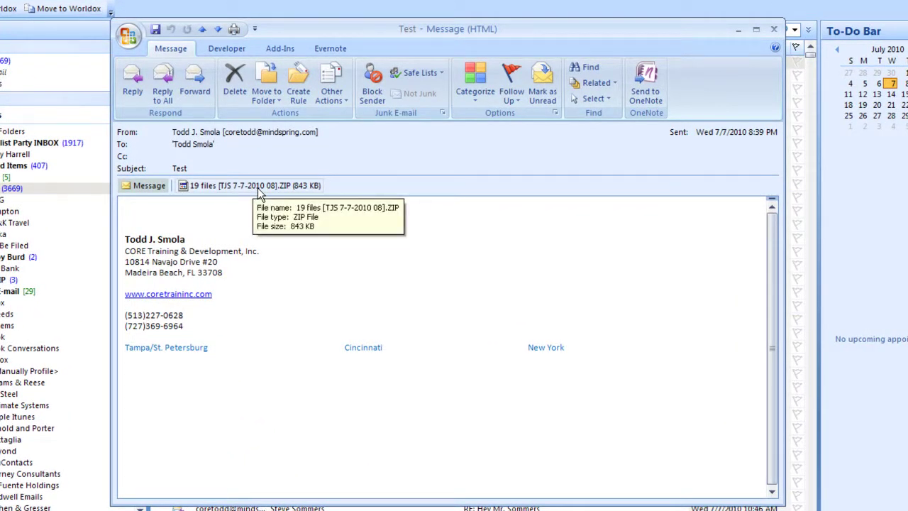
{"action": "double_click", "coordinate": [259, 186]}
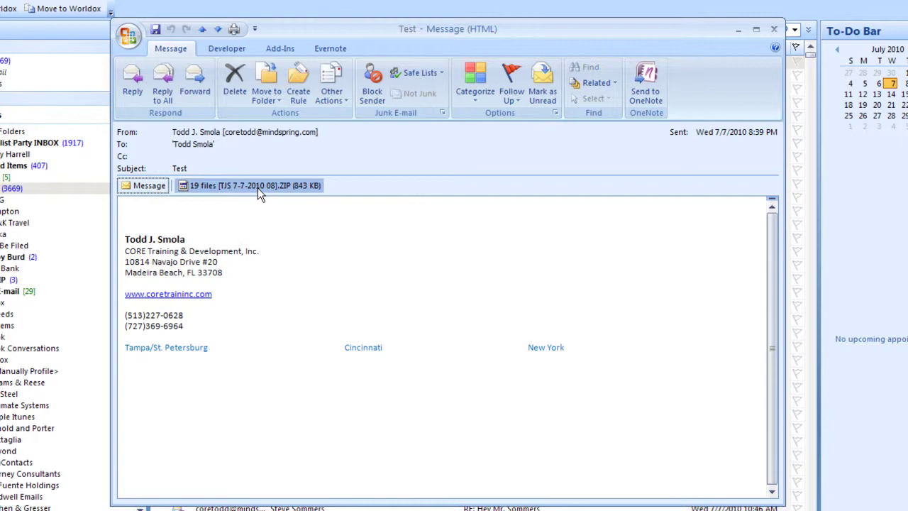
{"action": "left_click", "coordinate": [392, 299]}
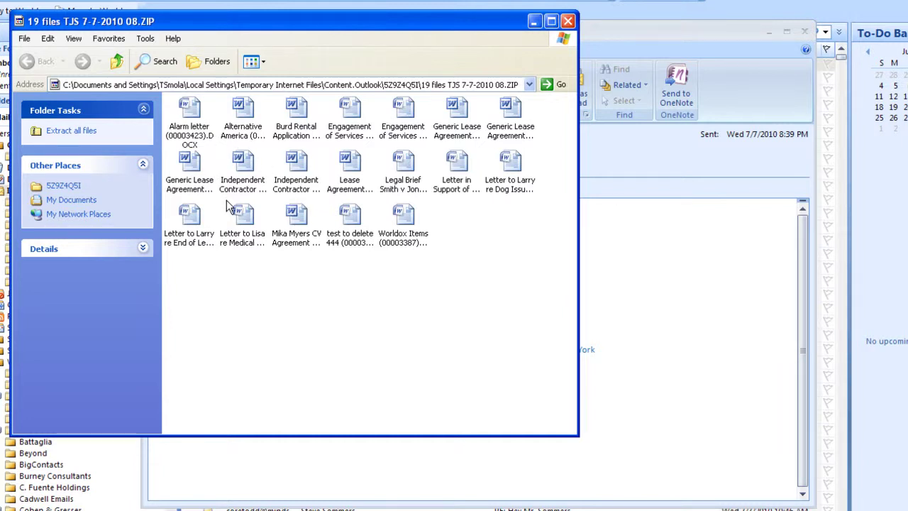
{"action": "left_click", "coordinate": [568, 22]}
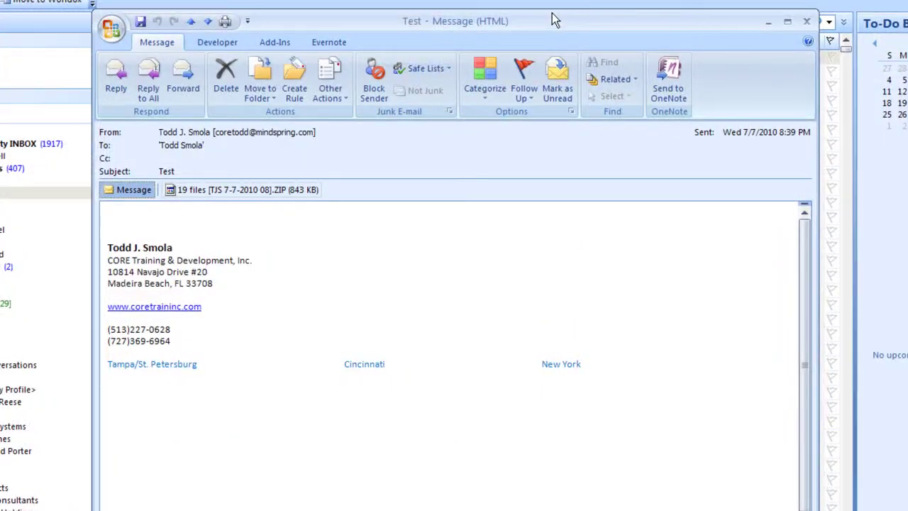